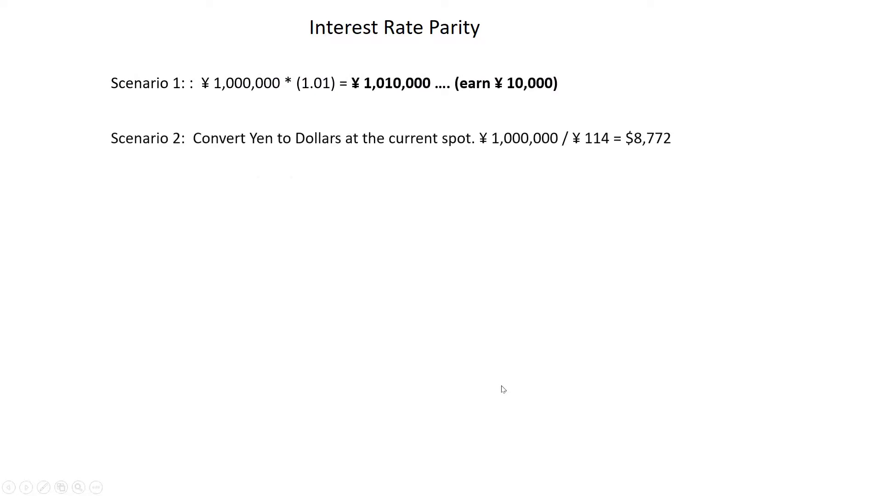
Step back, then re-reveal the Scenario 2 lines: ¥1,000,000 to $8,772, and $8,772 × 1.02 = $8,947.
key(Left)
key(Left)
key(Left)
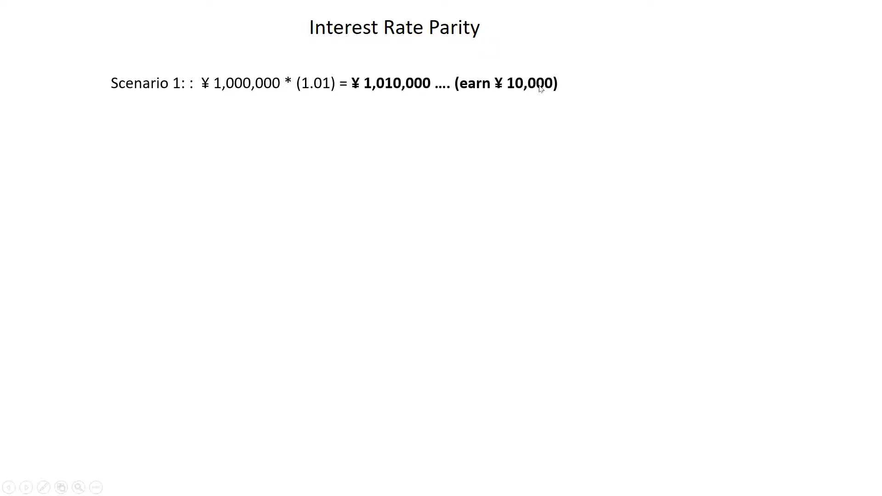
click(666, 95)
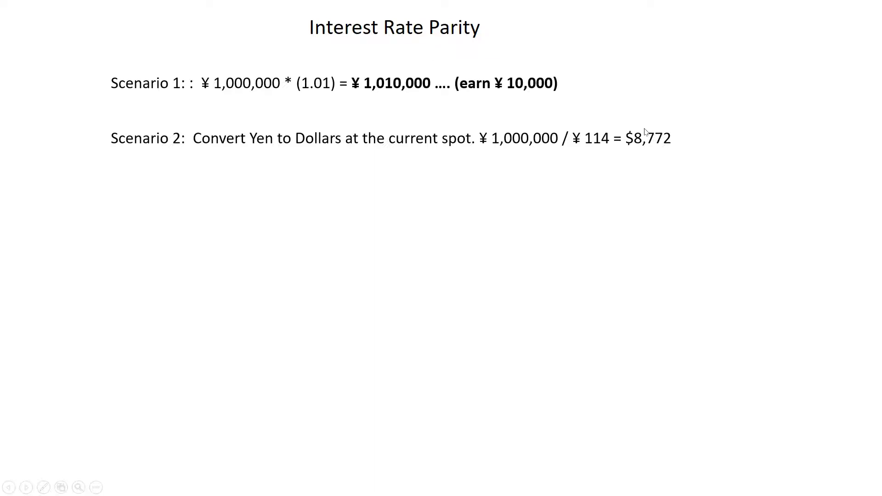
click(645, 132)
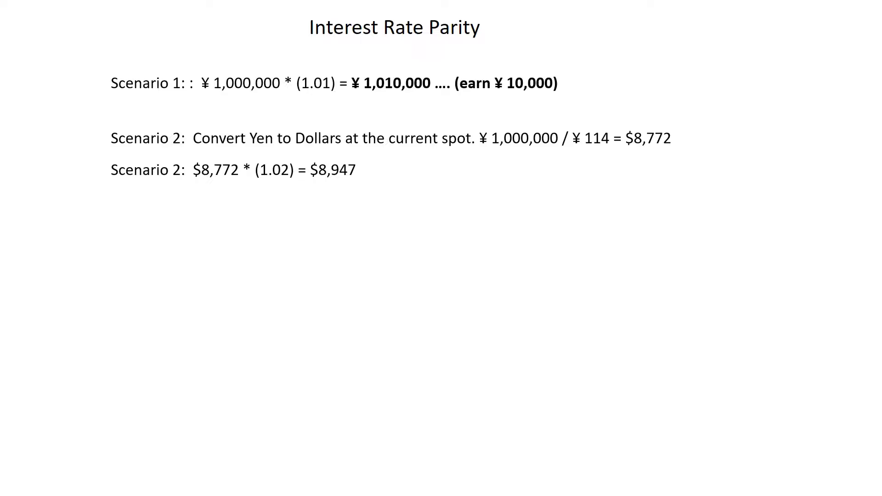
Reveal the forward-rate sell-back line and the parity conclusion, then end the show and switch to Excel.
key(Right)
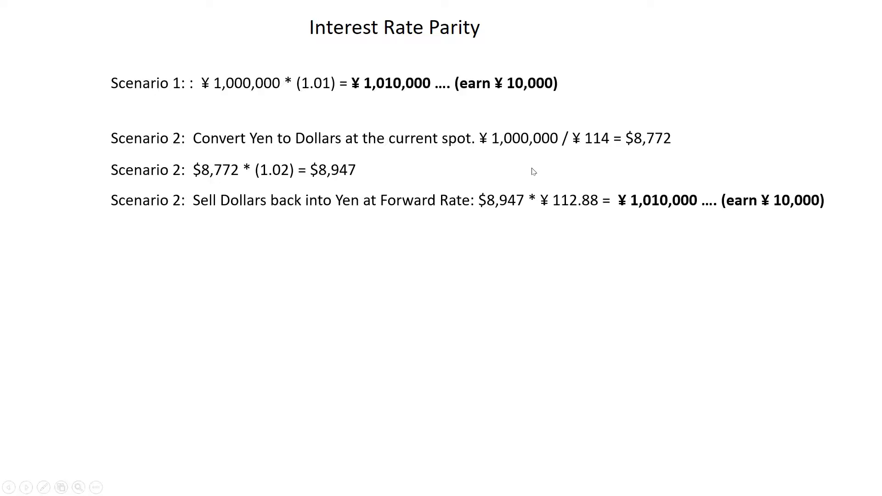
key(Right)
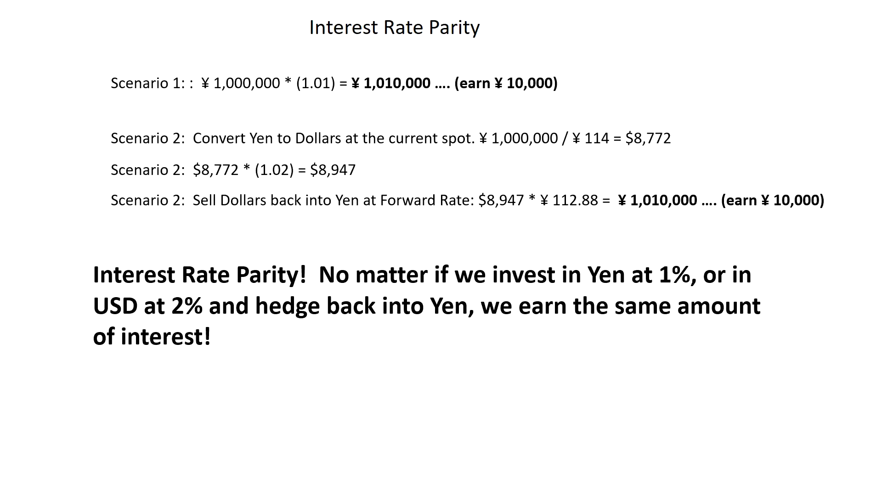
key(Escape)
click(222, 482)
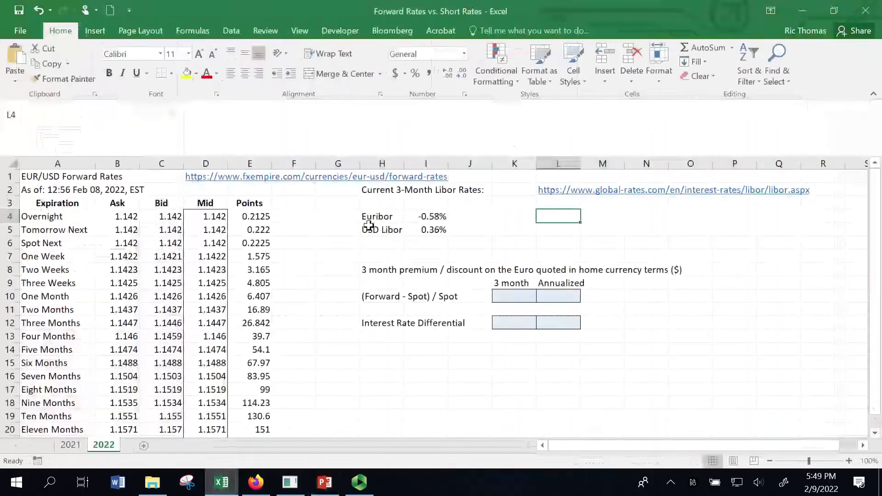
click(340, 226)
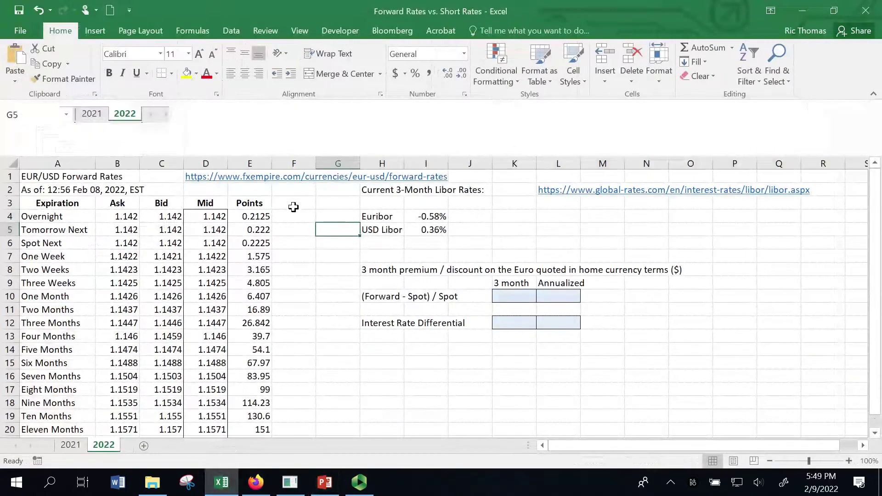
click(54, 178)
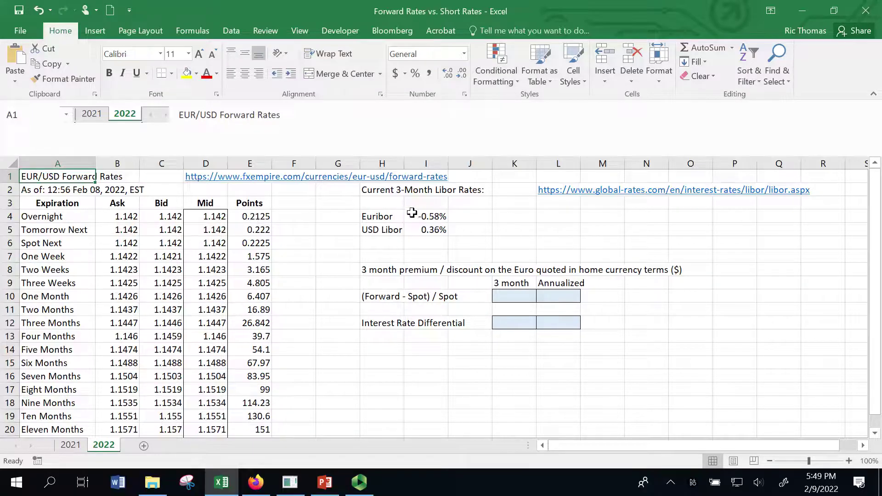
click(390, 214)
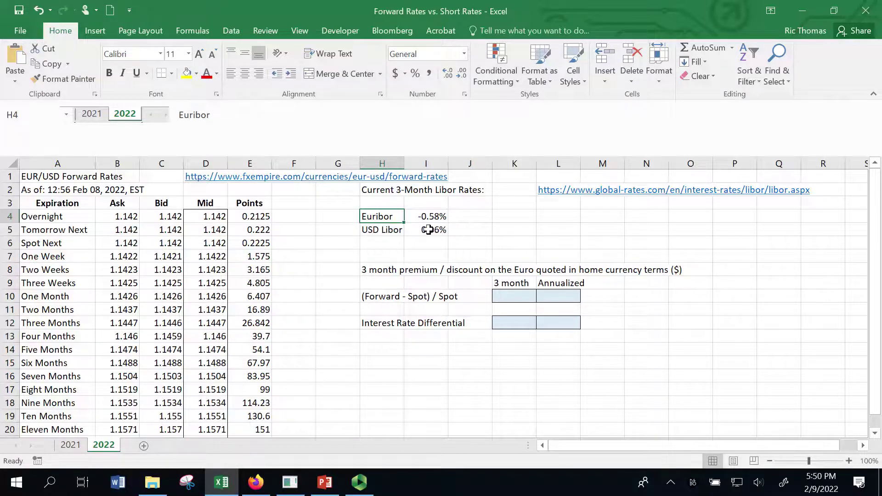
click(396, 228)
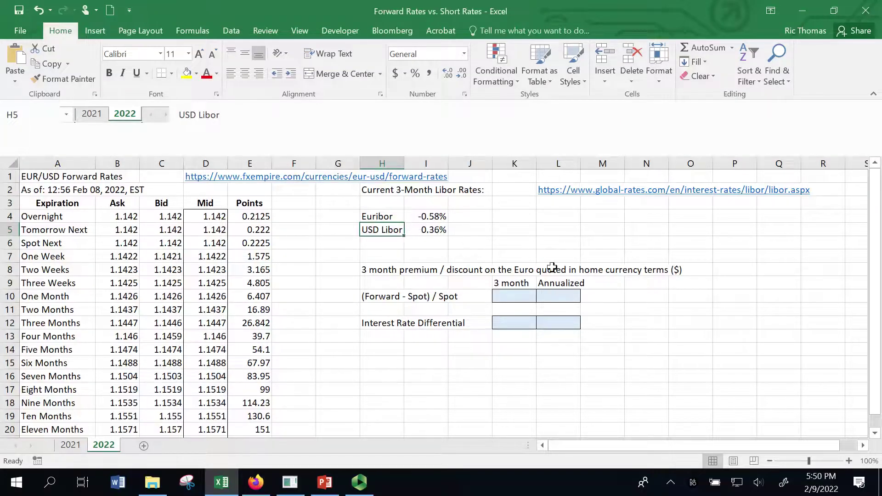
click(561, 321)
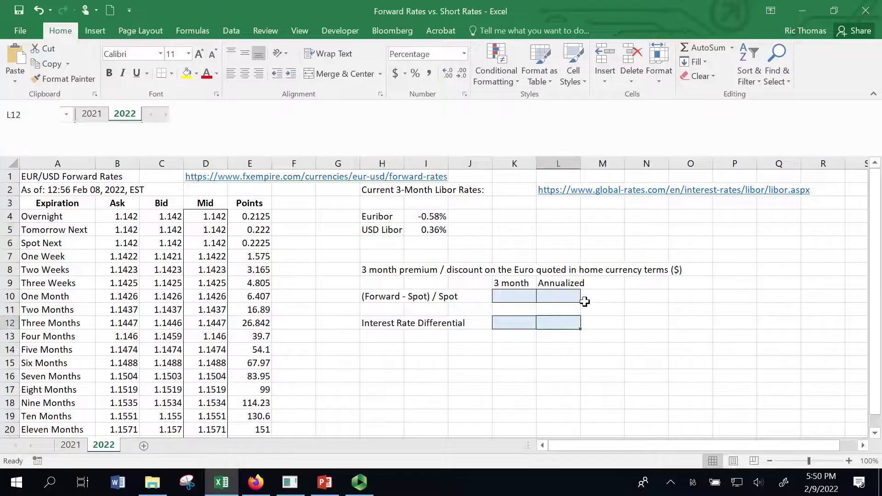
Enter =I5-I4 in L12 for the annualized USD Libor minus Euribor differential (0.94%).
text(=)
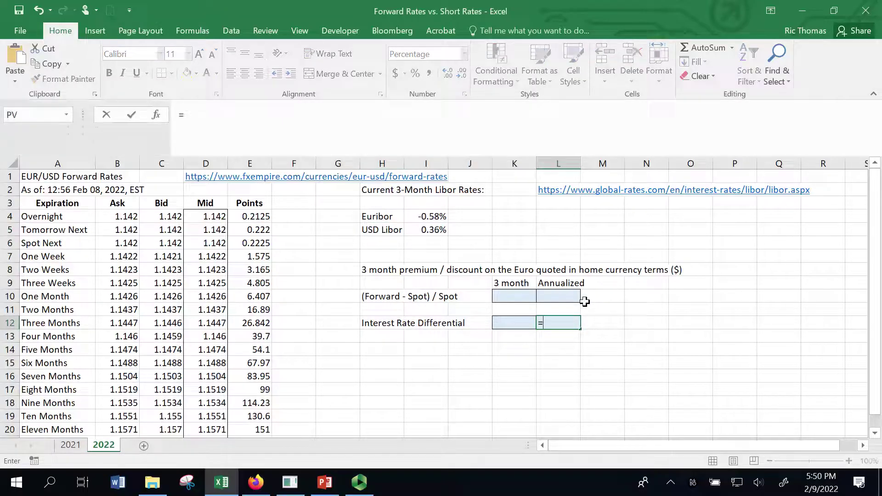
key(Left)
key(Left)
key(Left)
key(Up)
key(Up)
key(Up)
key(Up)
key(Up)
key(Up)
key(Up)
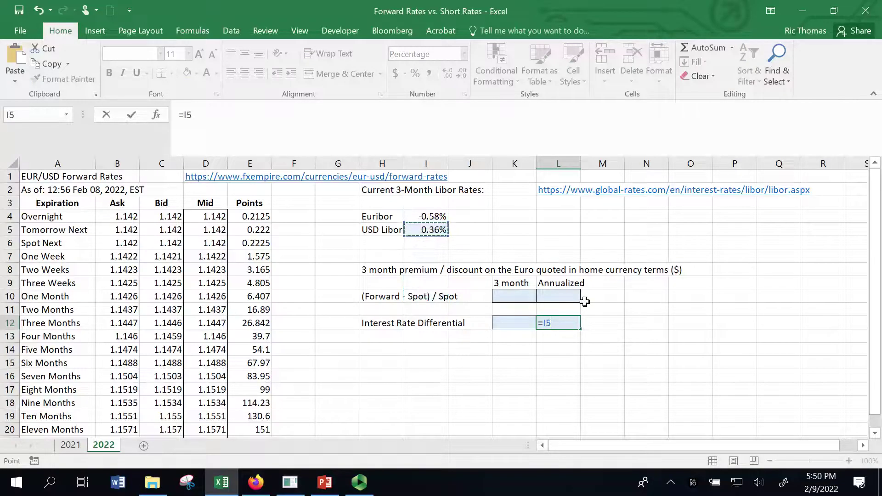
text(-)
key(Up)
key(Up)
key(Up)
key(Up)
key(Up)
key(Up)
key(Up)
key(Up)
key(Up)
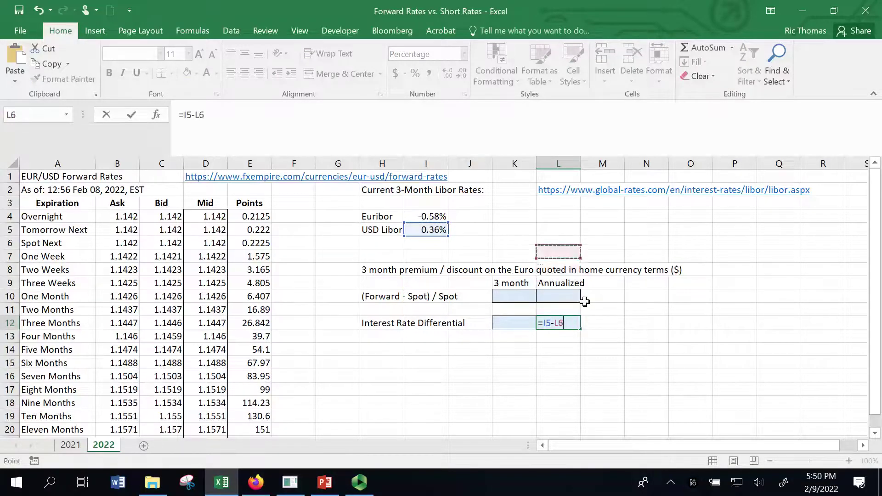
key(Left)
key(Left)
key(Left)
key(Down)
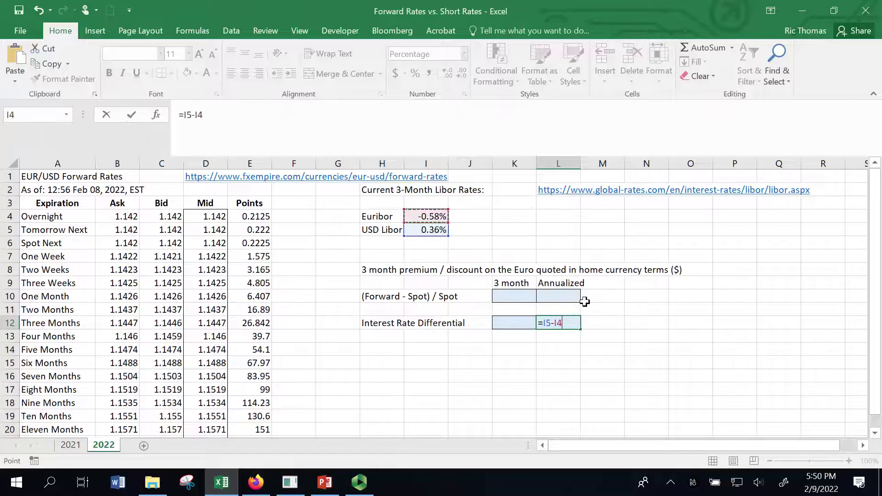
key(Return)
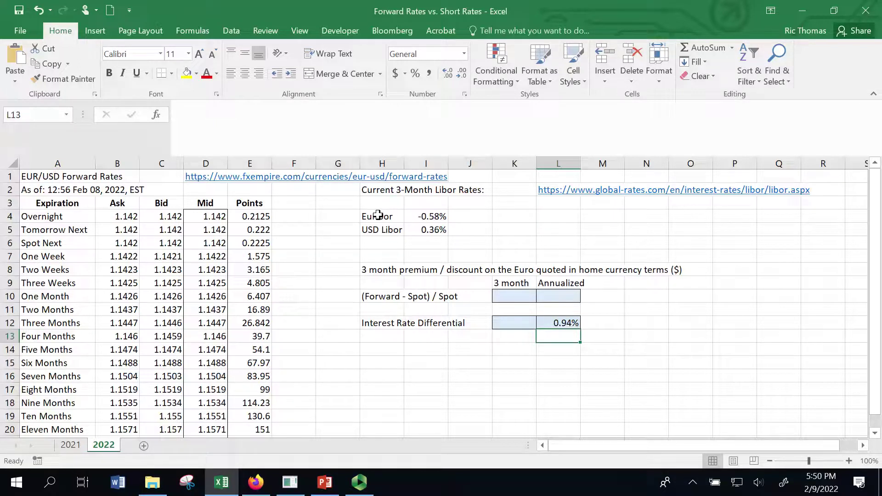
Check the Libor inputs, then enter =L12/4 in K12 for the 3-month differential (0.24%).
click(560, 320)
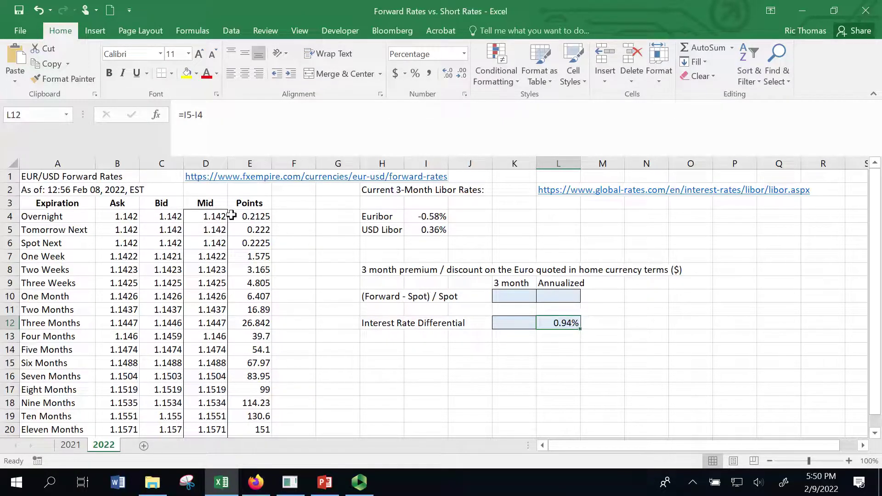
click(435, 218)
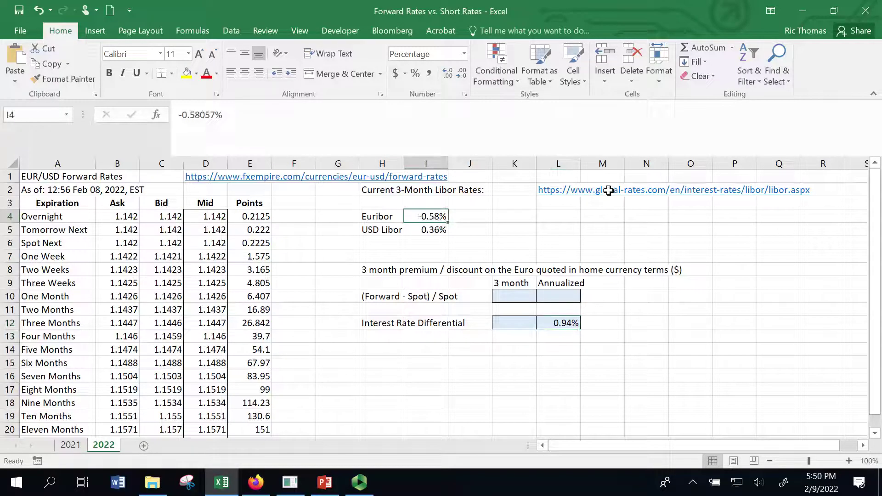
key(Left)
key(Right)
key(Down)
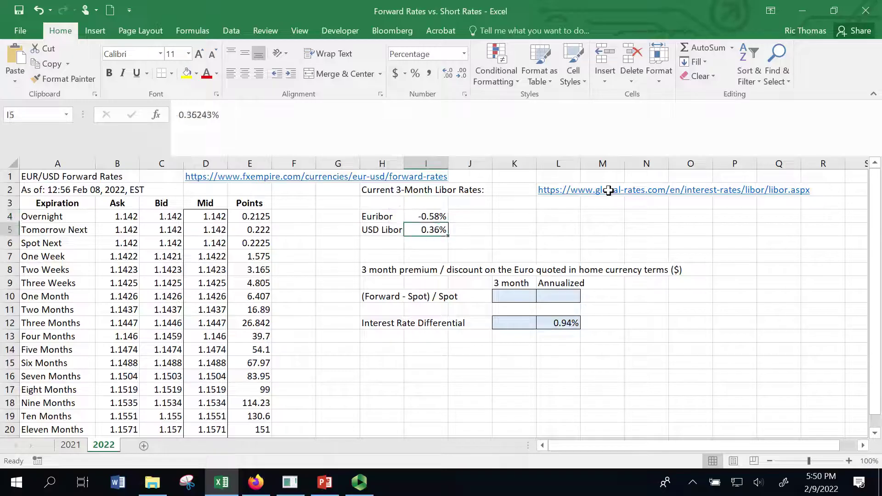
key(Down)
key(Down)
key(Down)
key(Down)
key(Down)
key(Down)
key(Down)
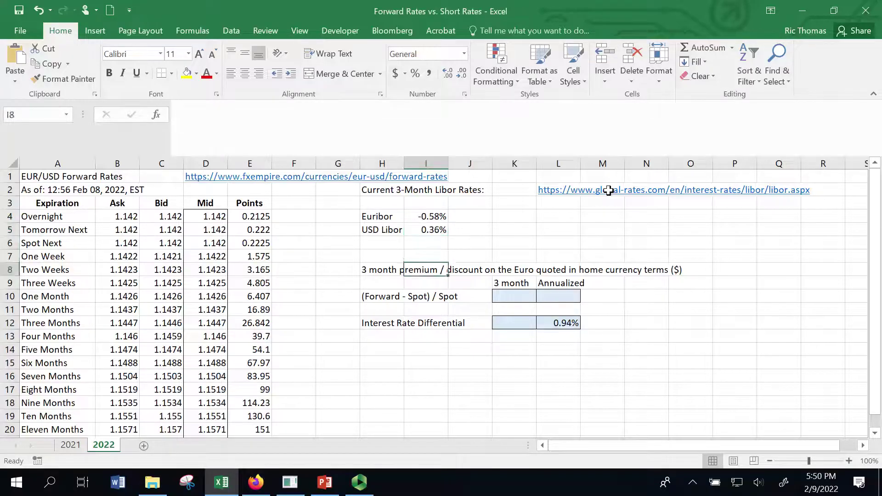
key(Right)
key(Right)
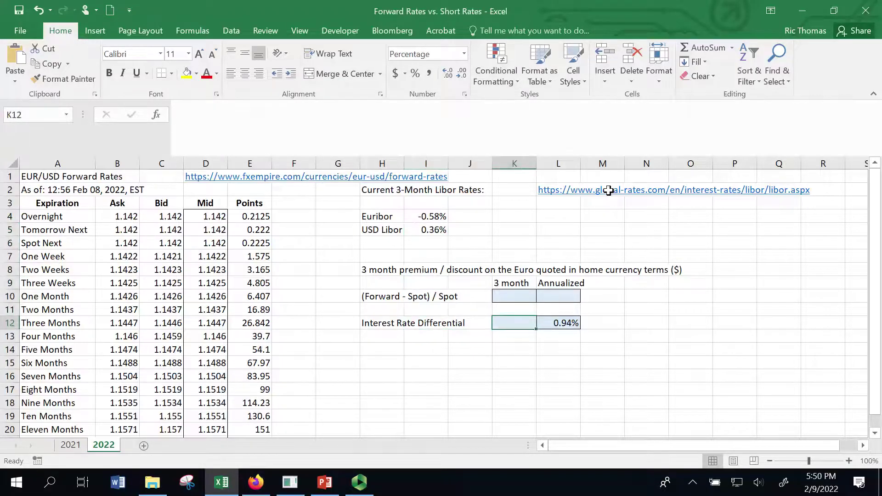
text(=)
key(Right)
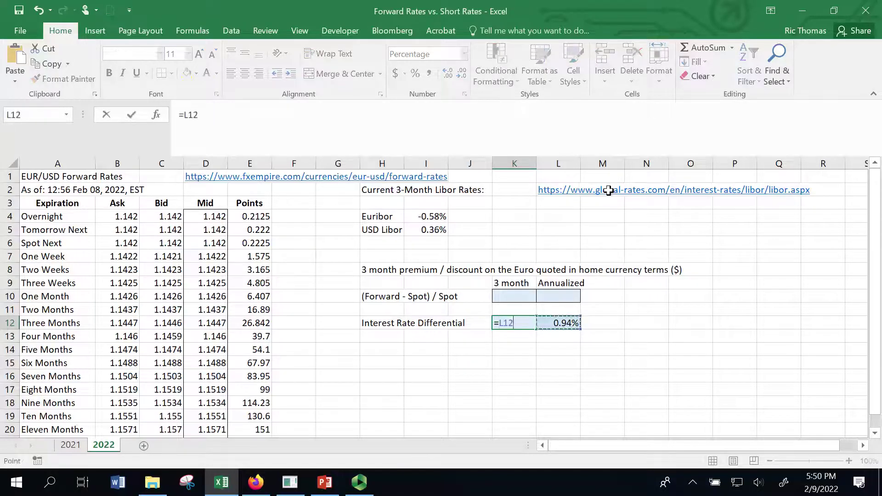
text(/4)
key(Return)
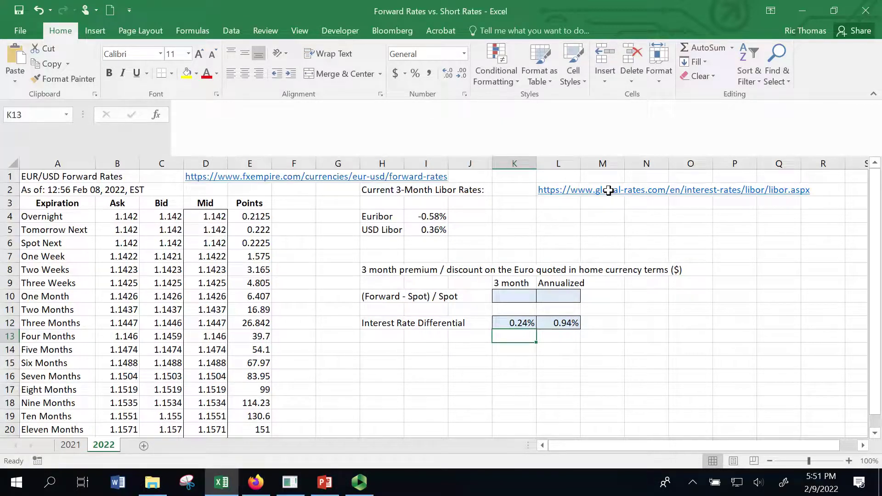
key(Up)
key(Up)
key(Up)
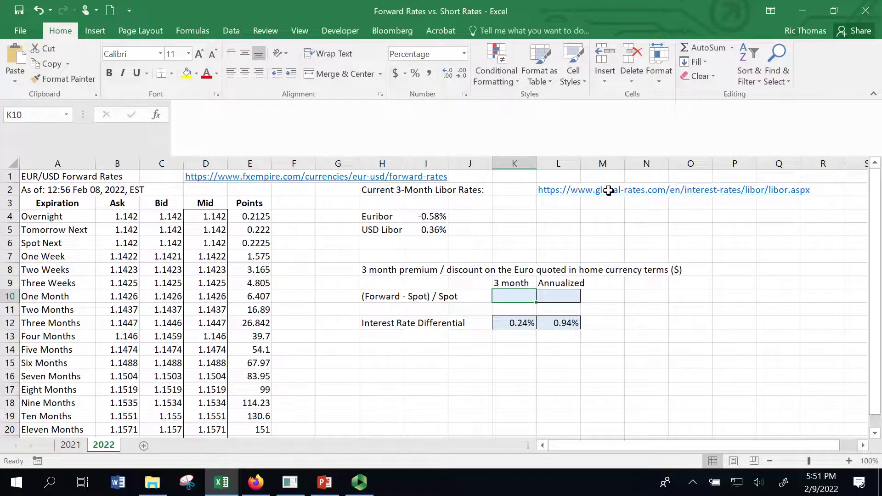
Review the forward quotes and Points column, then pick the three-month mid rate 1.1447 in D12.
key(Left)
key(Left)
key(Left)
key(Left)
key(Left)
key(Left)
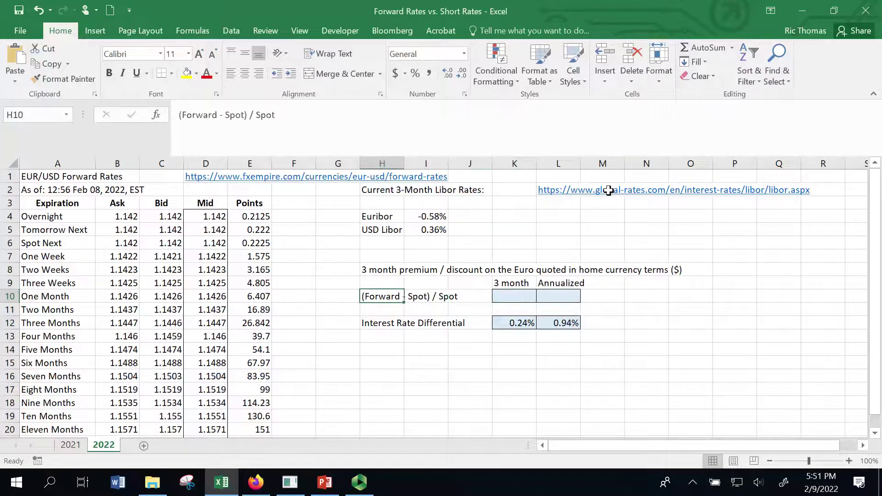
key(Down)
key(Down)
key(Down)
key(Down)
key(Down)
key(Down)
key(Down)
key(Down)
key(Down)
key(Down)
key(Down)
key(Down)
key(Down)
key(Down)
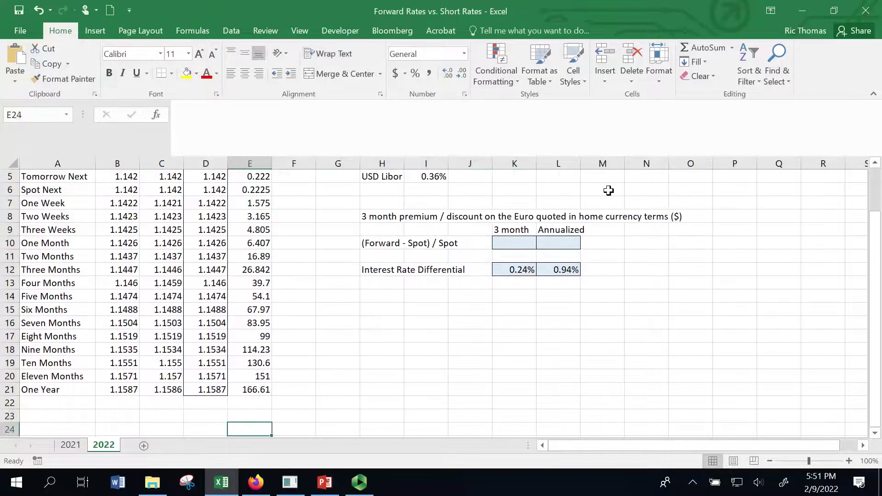
key(Up)
key(Up)
key(Up)
key(Up)
key(Up)
key(Up)
key(Up)
key(Up)
key(Up)
key(Up)
key(Up)
key(Up)
key(Up)
key(Up)
key(Up)
key(Up)
key(Up)
key(Up)
key(Up)
key(Up)
key(Up)
key(Up)
key(Up)
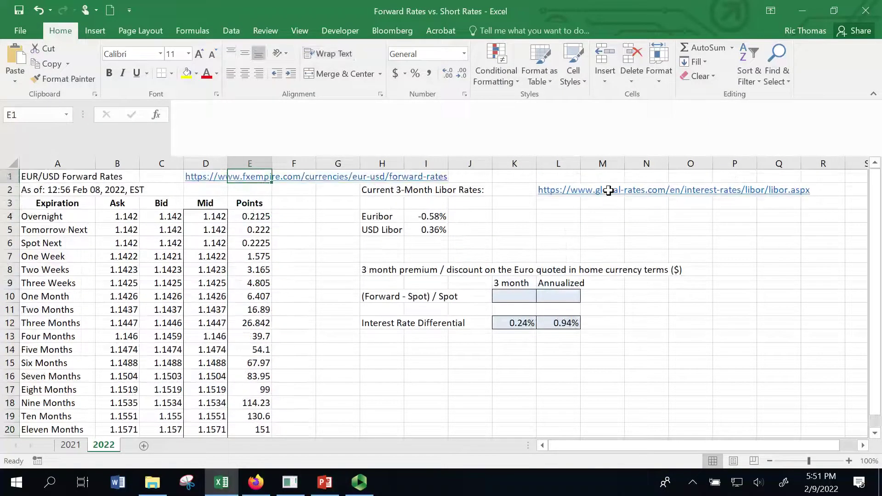
key(Down)
key(Down)
key(Down)
key(Down)
key(Down)
key(Down)
key(Down)
key(Down)
key(Down)
key(Down)
key(Down)
key(Down)
key(Down)
key(Down)
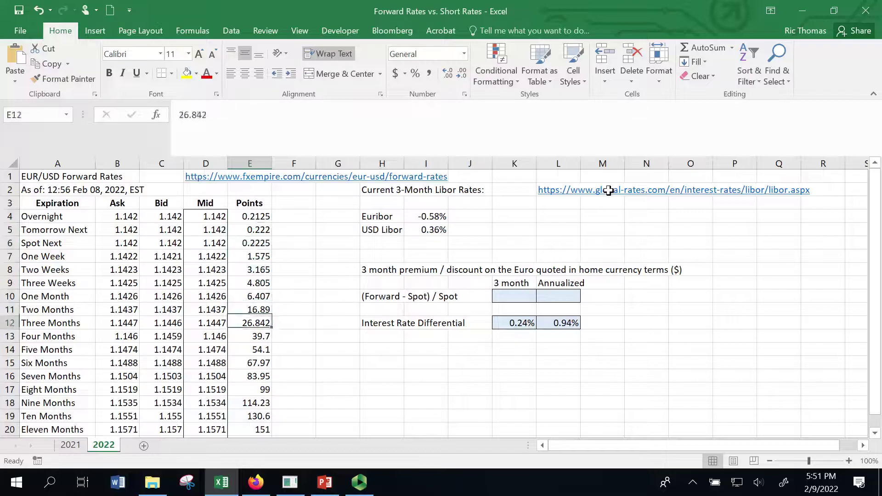
key(Up)
key(Up)
key(Up)
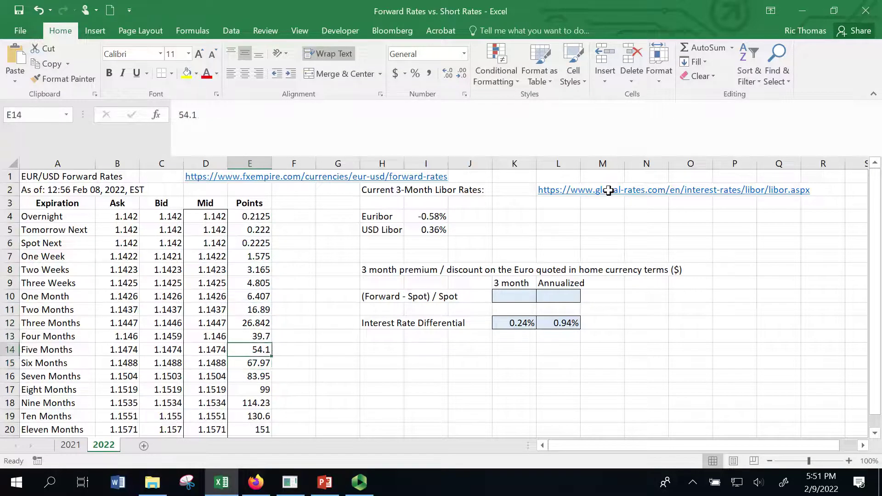
key(Left)
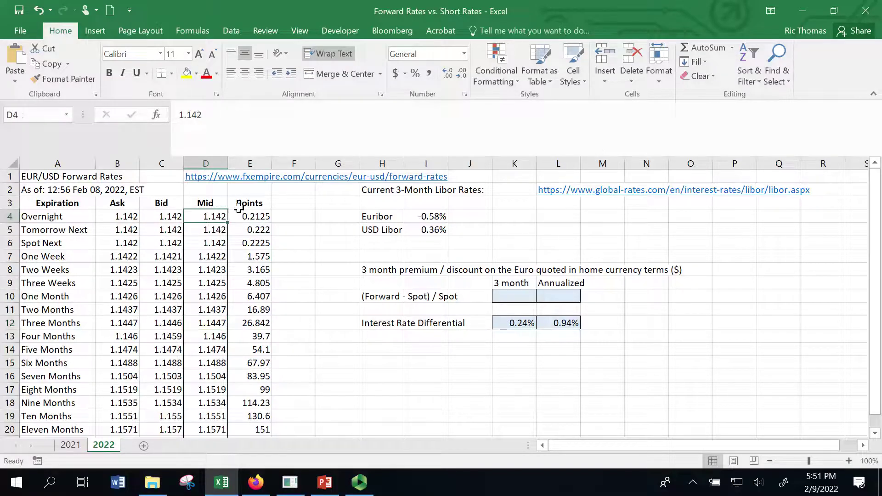
click(220, 324)
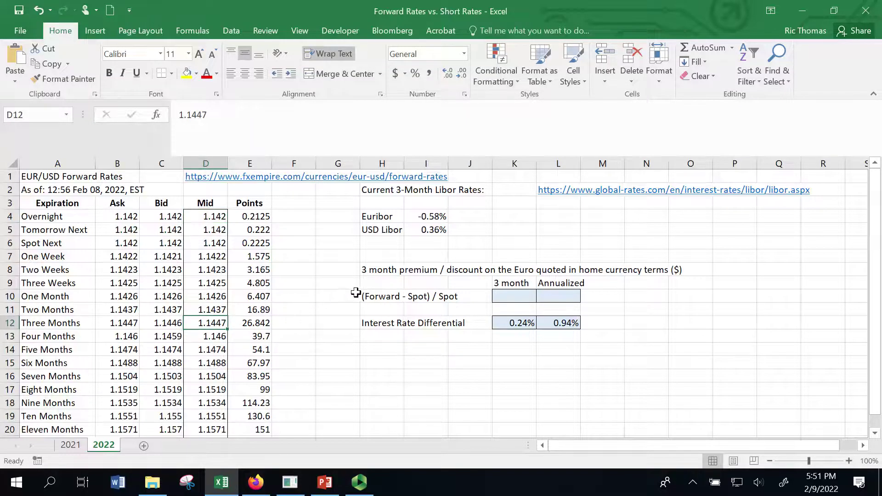
Enter =D12/D4-1 in K10 for the 3-month forward premium, showing 0.24%.
click(510, 296)
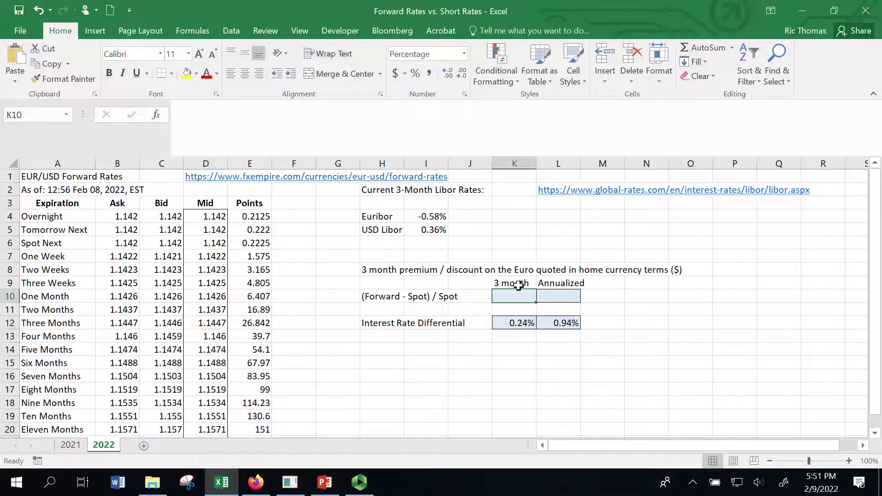
text(=)
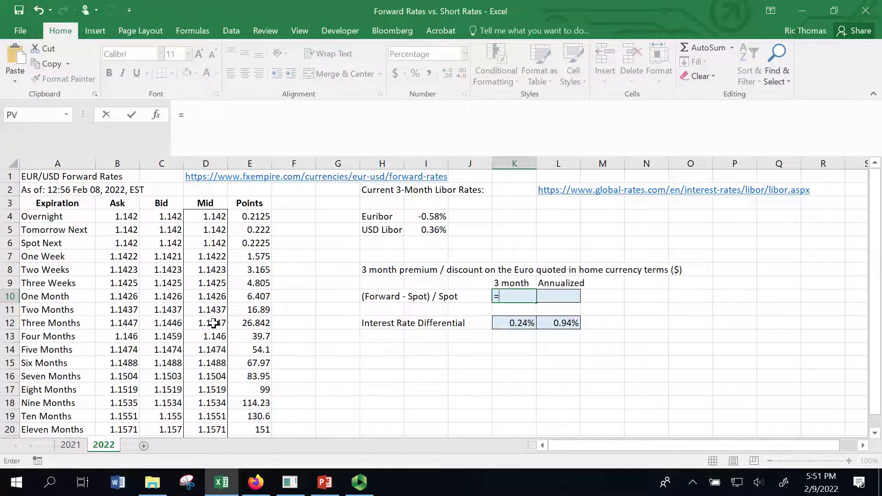
click(213, 323)
text(/)
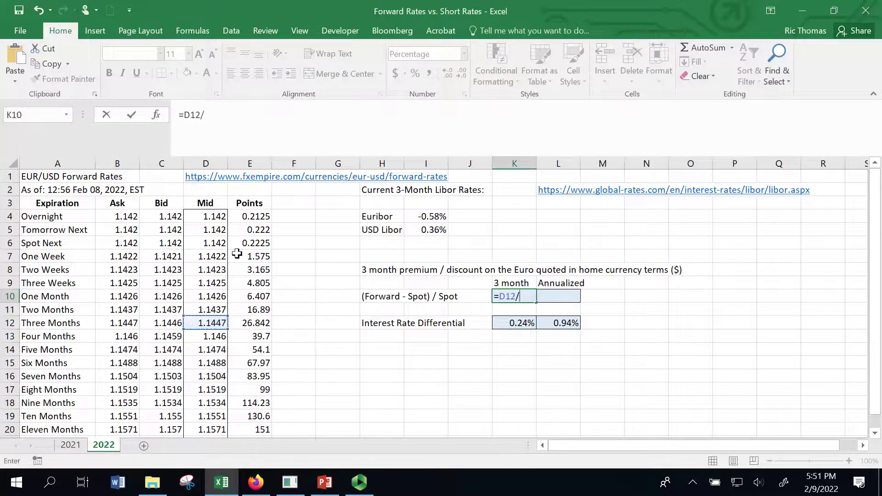
click(221, 218)
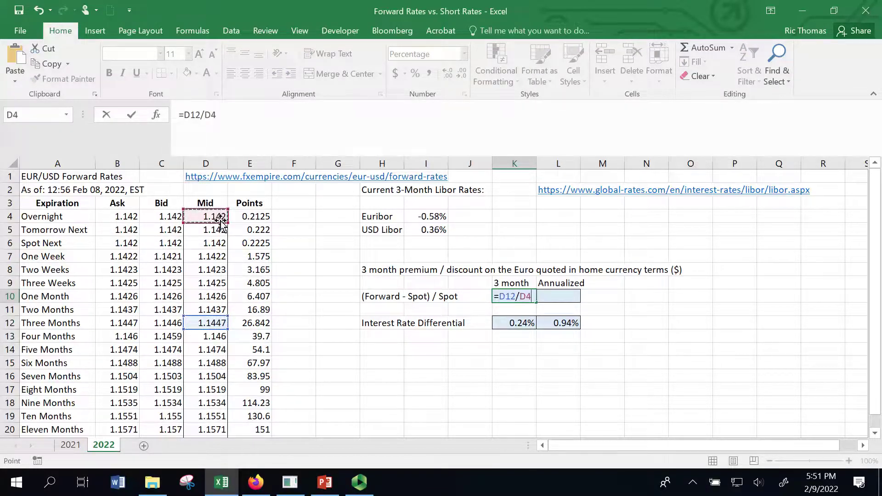
text(-1)
key(Return)
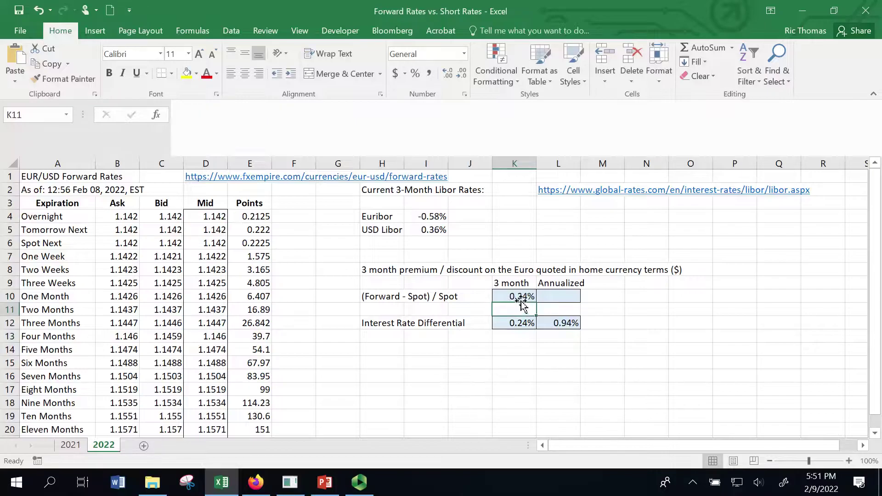
click(520, 299)
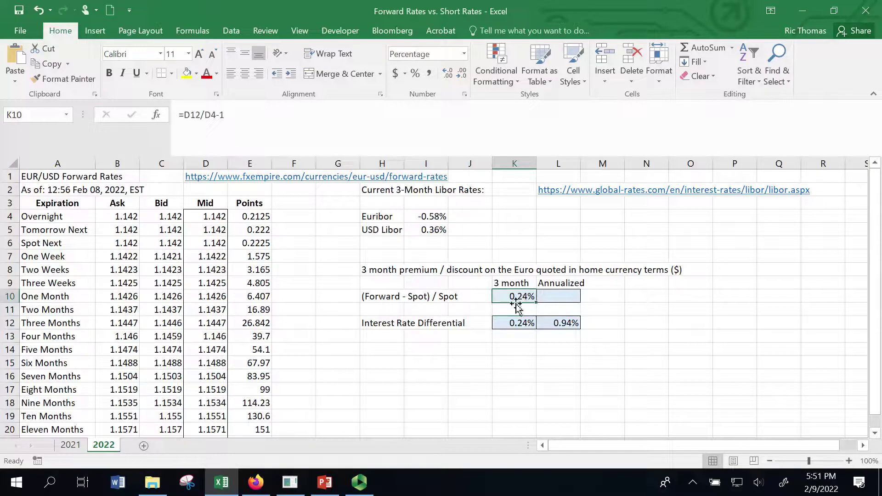
click(561, 294)
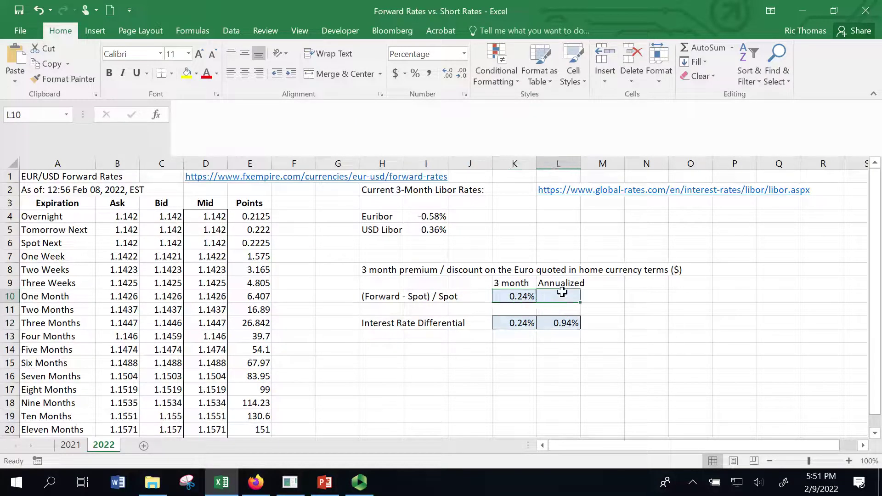
Enter =K10*4 in L10 to annualize the forward premium, giving 0.95%.
text(=)
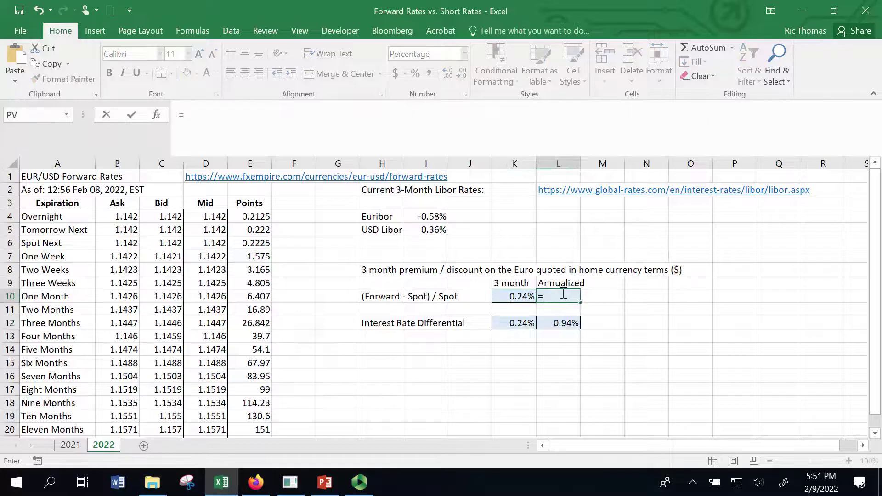
key(Left)
text(*)
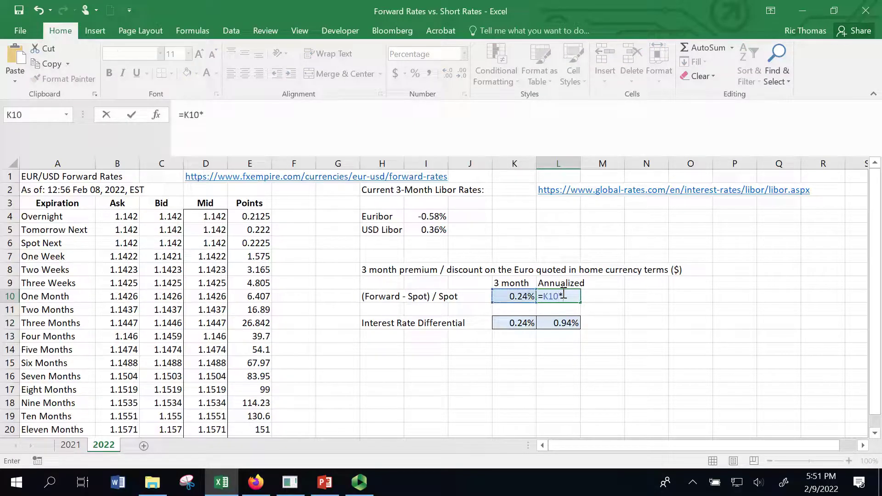
text(4)
key(Return)
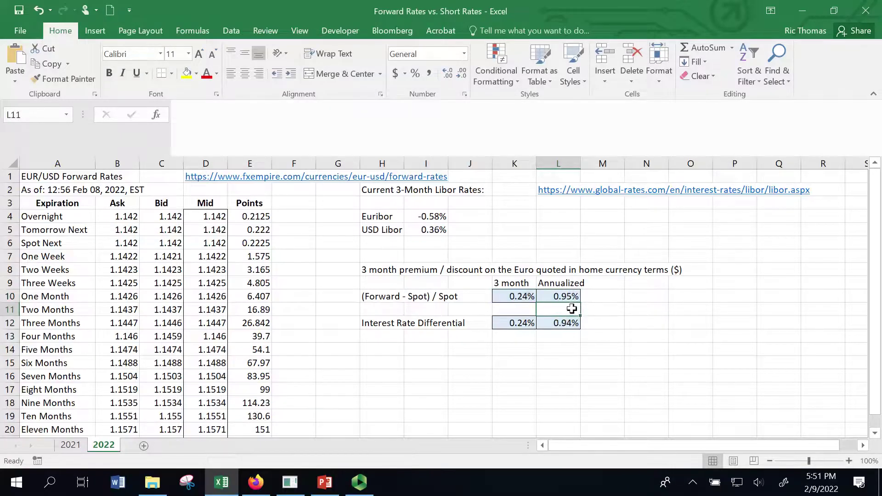
click(522, 294)
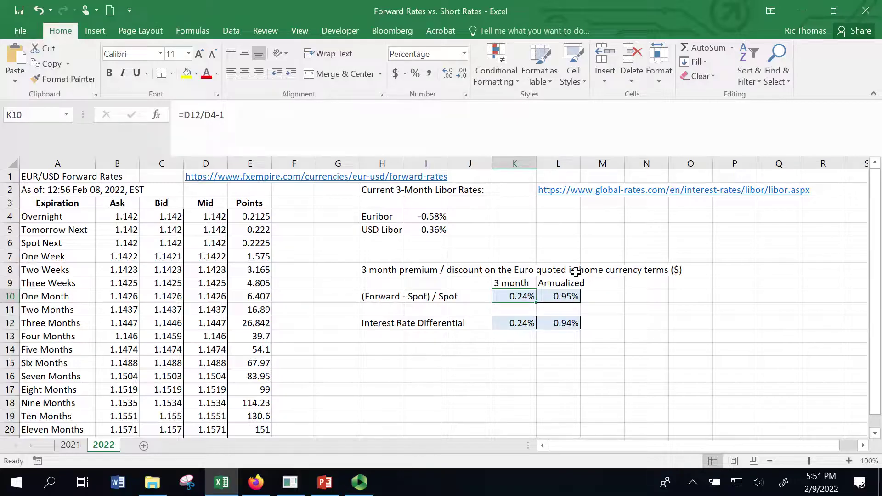
Review the Libor rates in I4 and I5 and the differential formulas in L12 and K12.
key(Up)
key(Up)
key(Up)
key(Up)
key(Up)
key(Left)
key(Left)
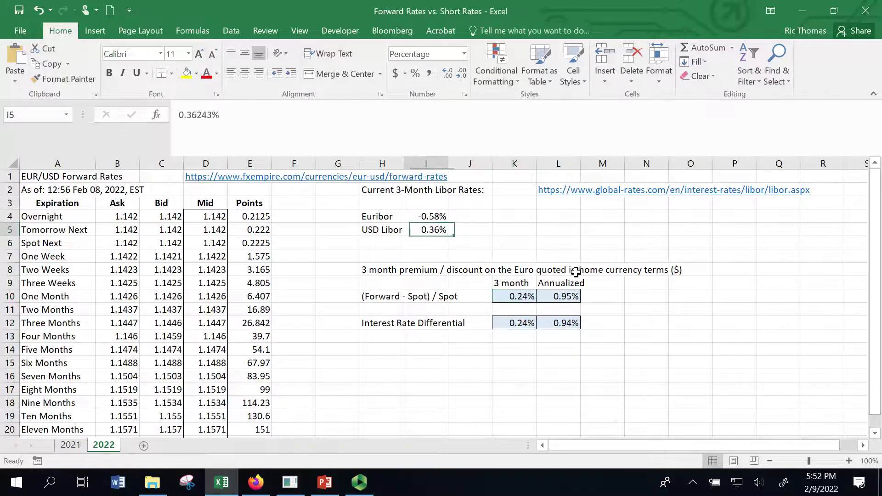
key(Up)
key(Escape)
key(Down)
key(Down)
key(Down)
key(Down)
key(Down)
key(Down)
key(Right)
key(Right)
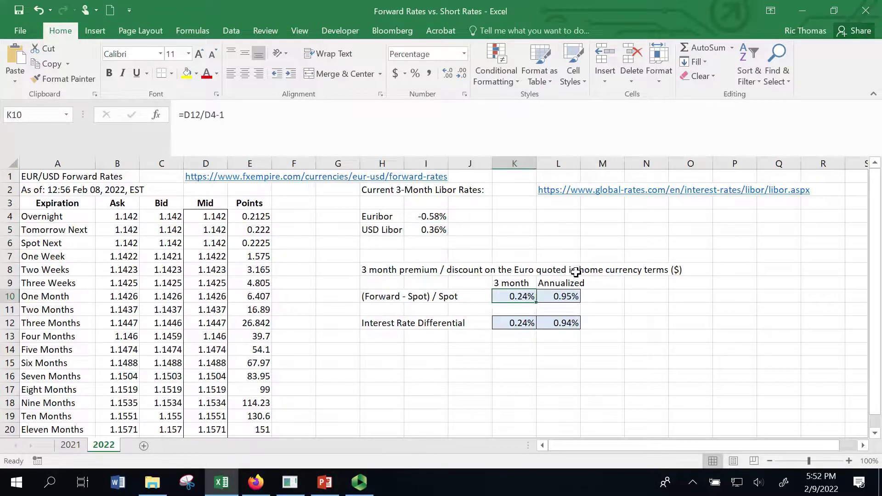
key(Right)
key(Down)
key(Up)
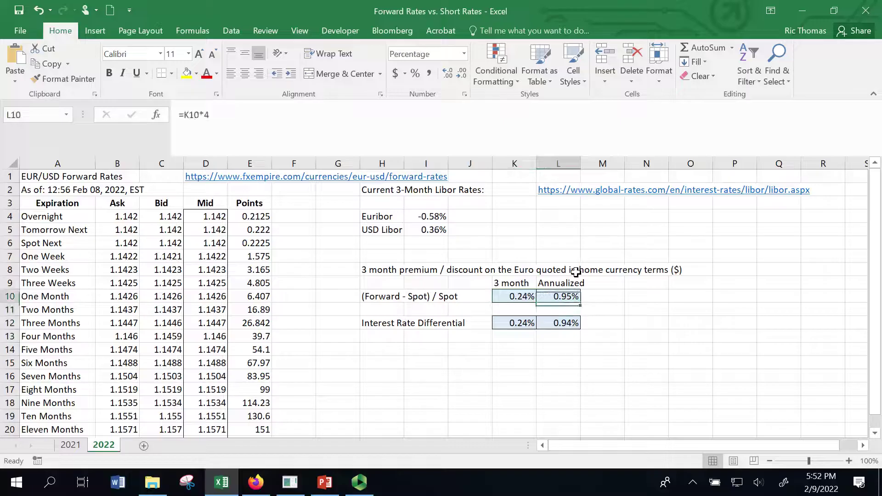
key(Down)
key(Down)
key(Left)
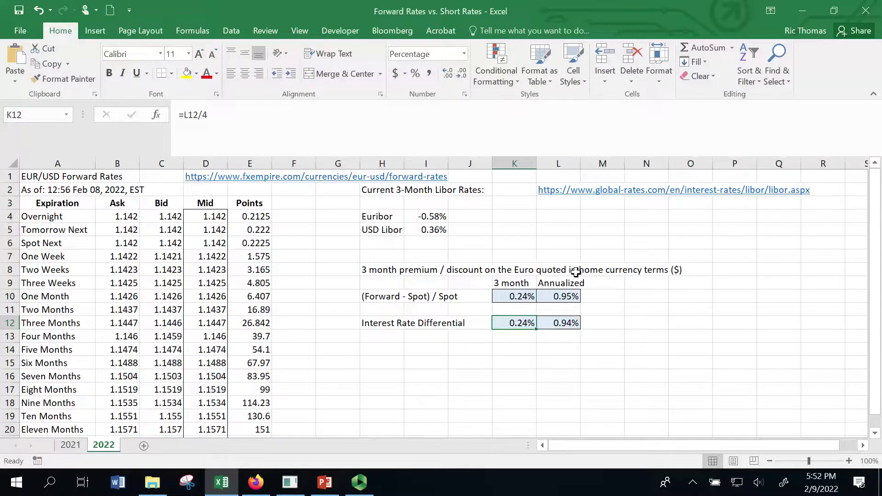
key(Up)
key(Up)
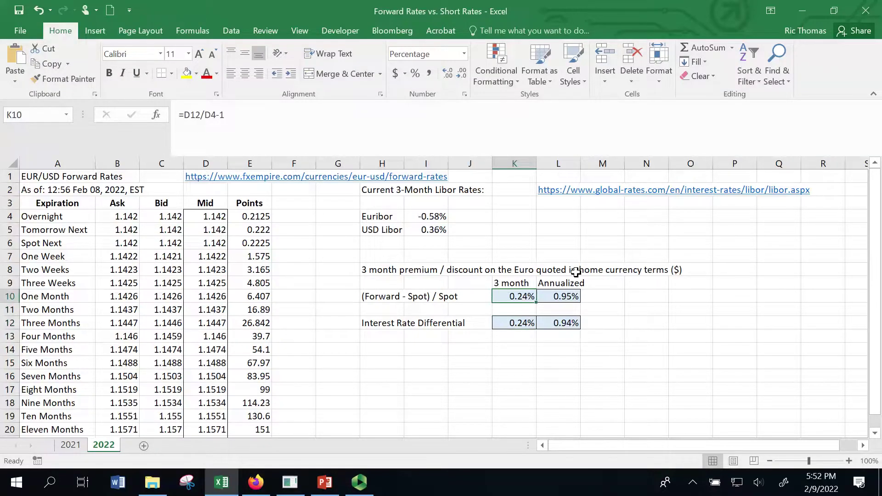